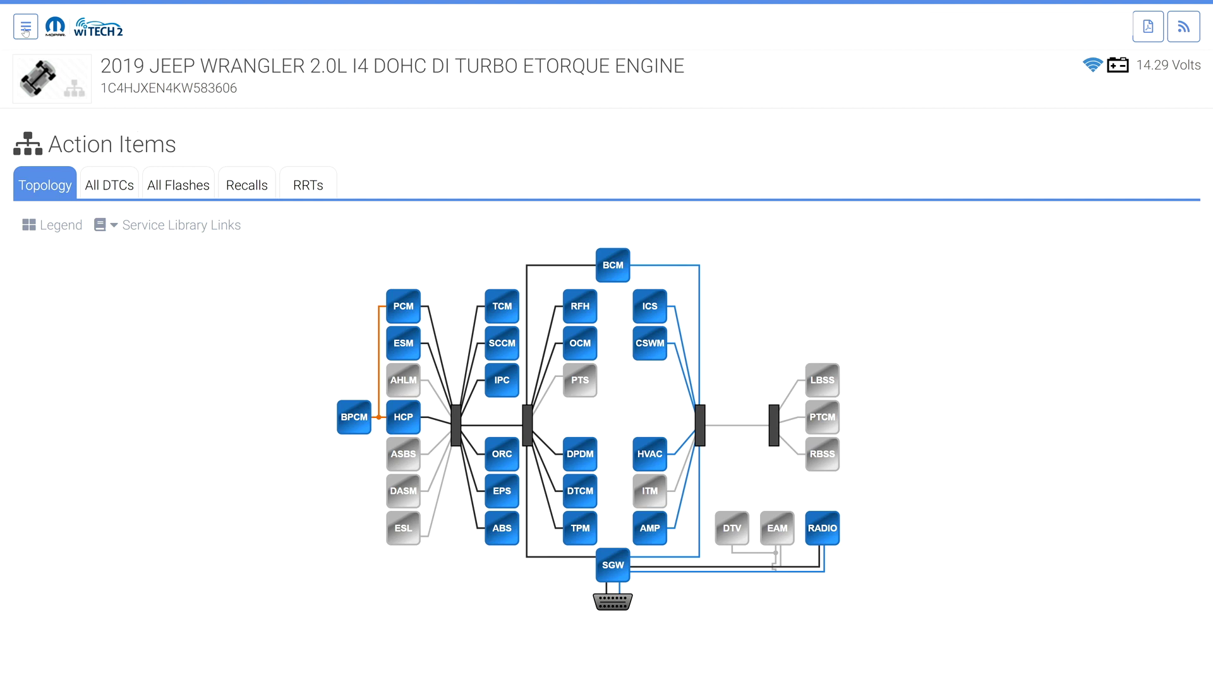
- Open Utilities > Custom Display and search the template list for 'stop'
left_click(25, 27)
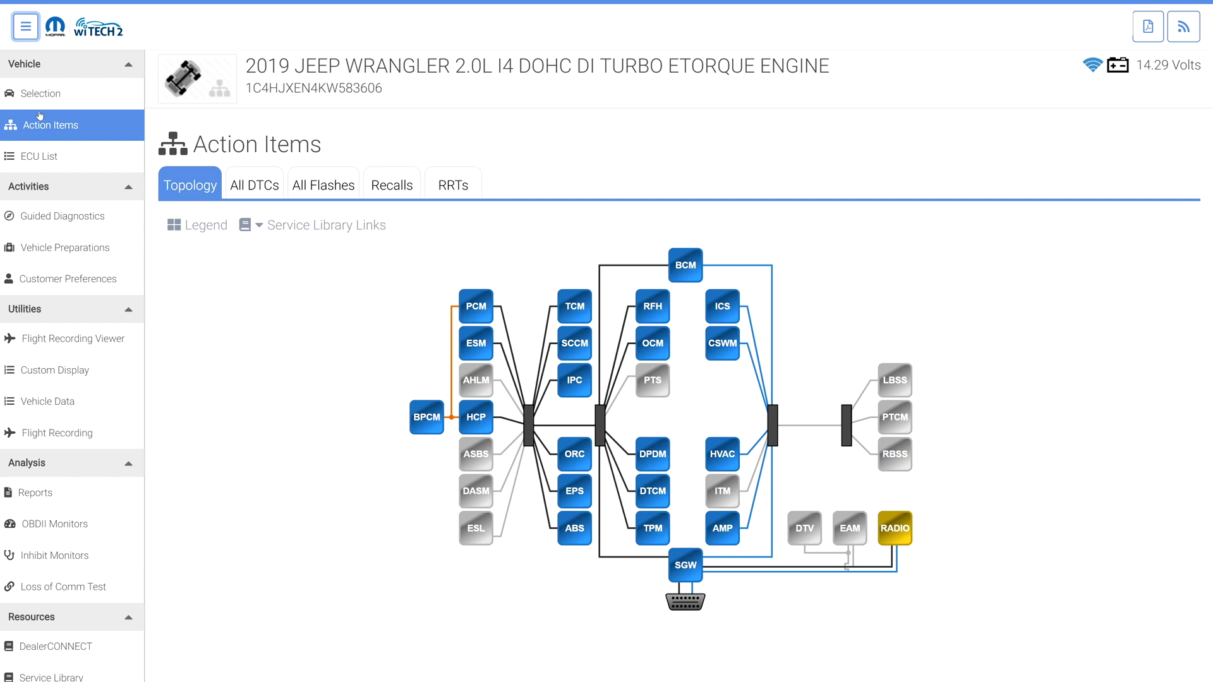
left_click(56, 374)
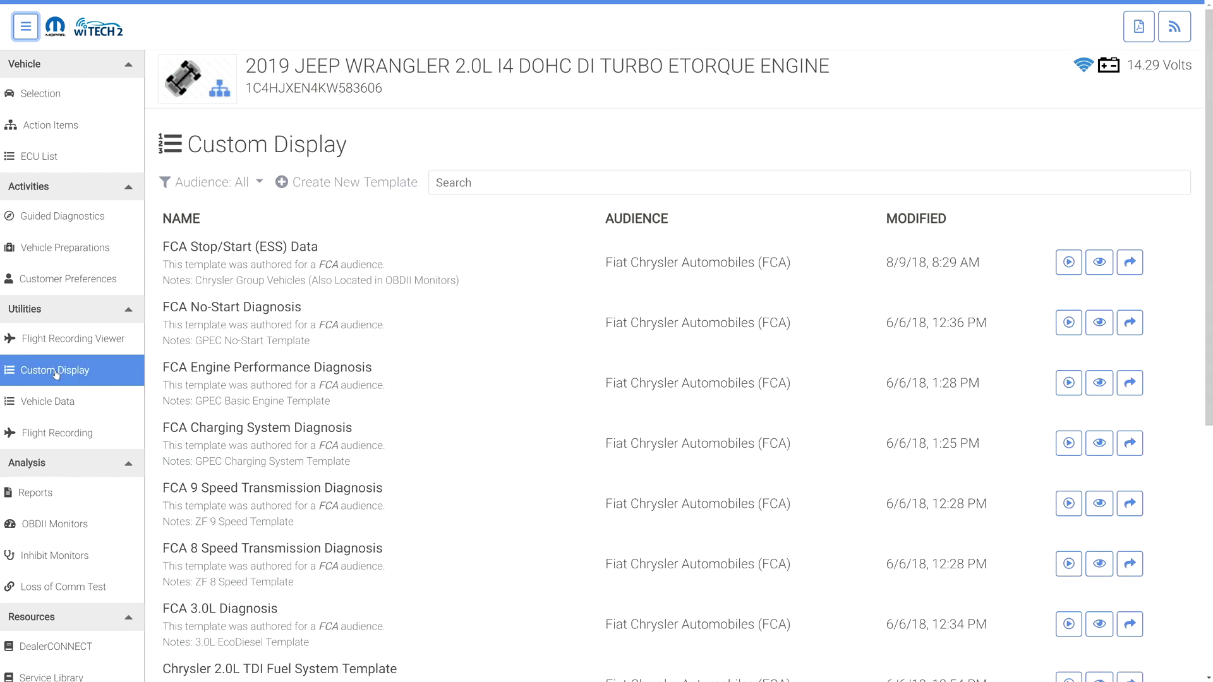
left_click(26, 28)
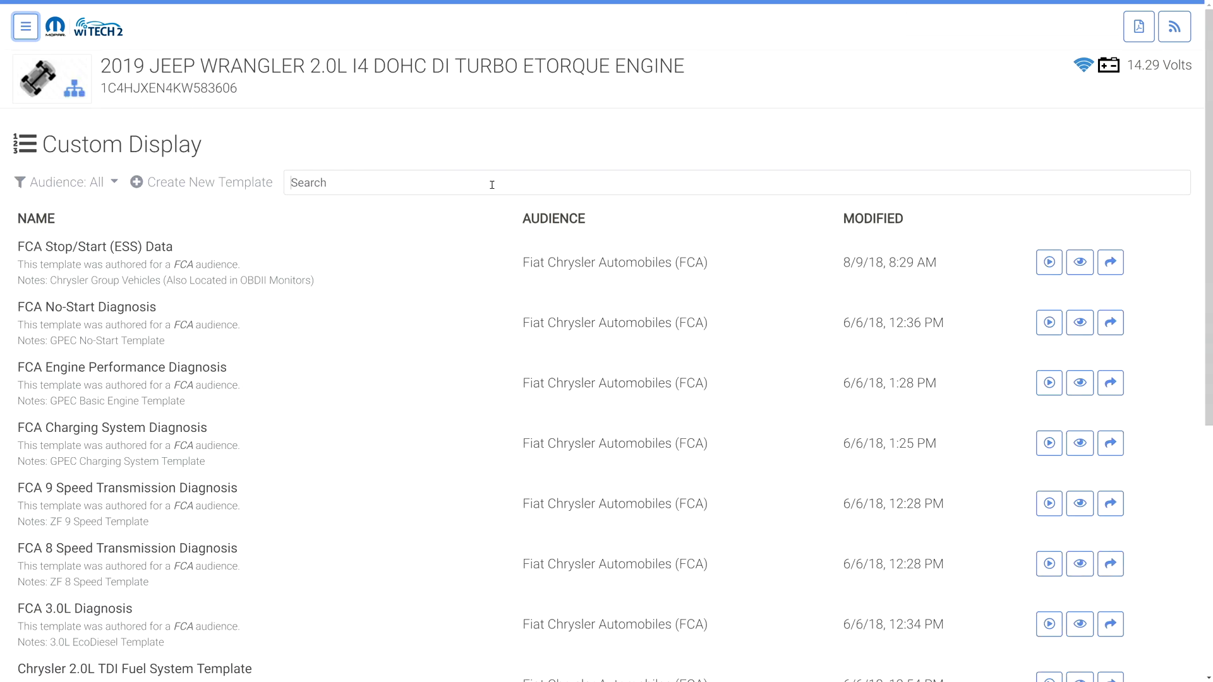
left_click(492, 185)
type("stop")
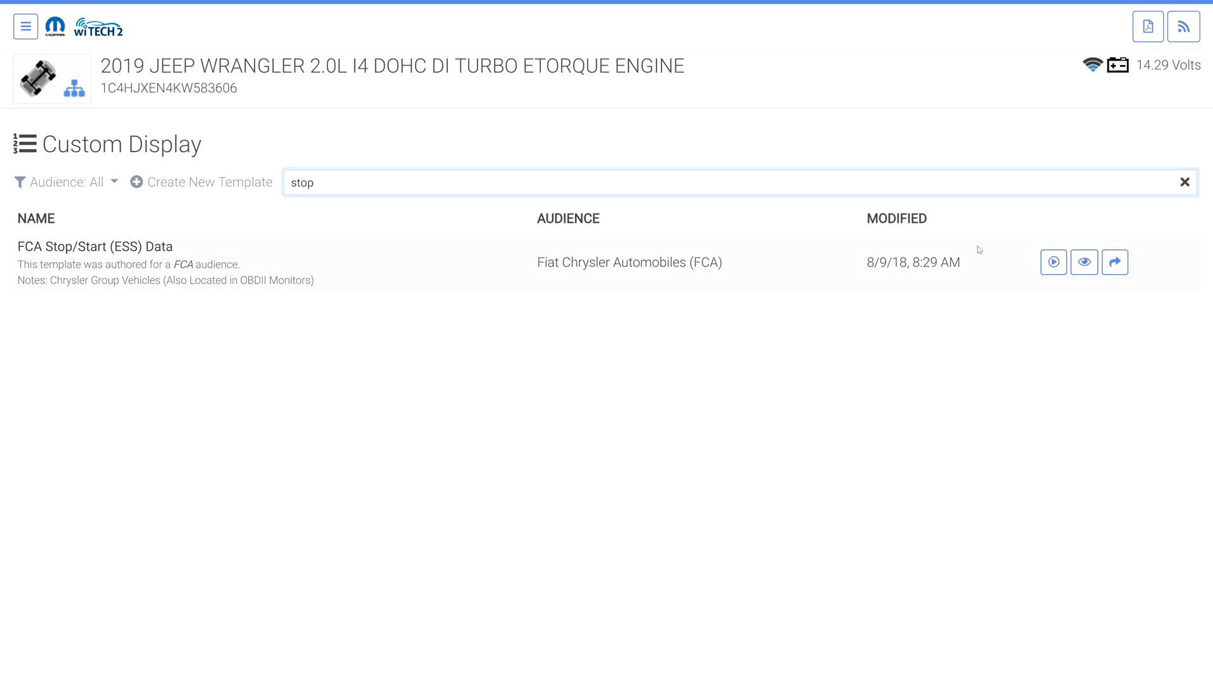
- Run the FCA Stop/Start (ESS) Data template and hide non-applicable data elements
left_click(1053, 262)
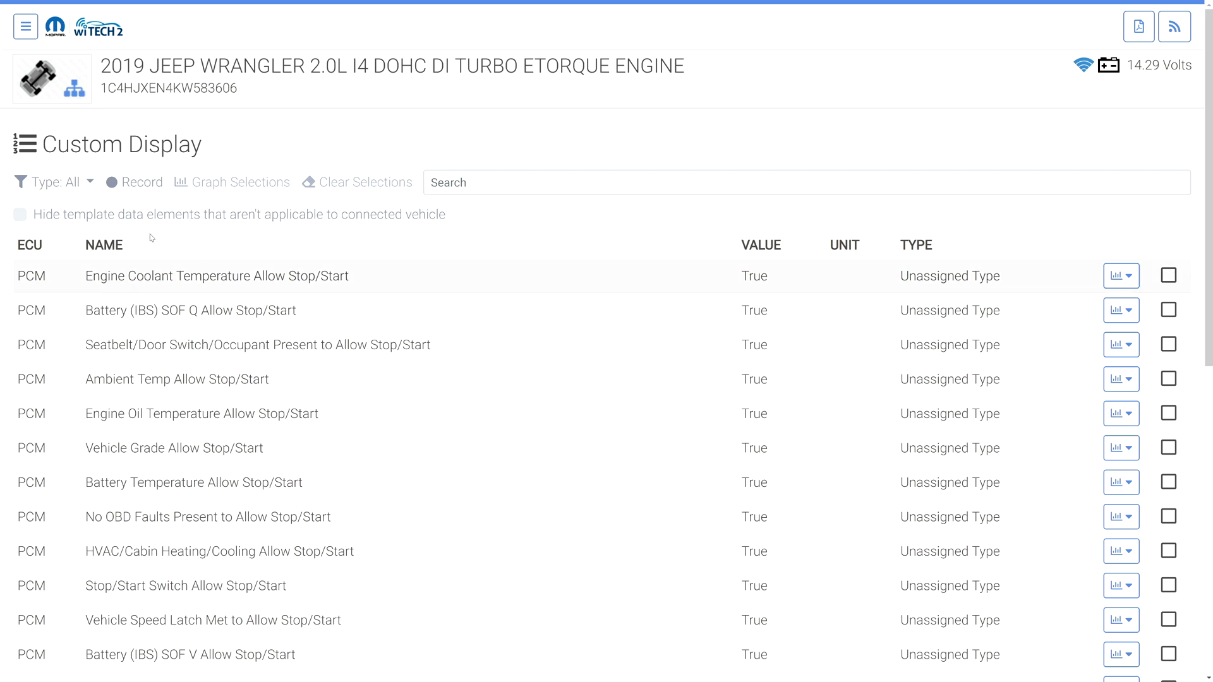
left_click(20, 216)
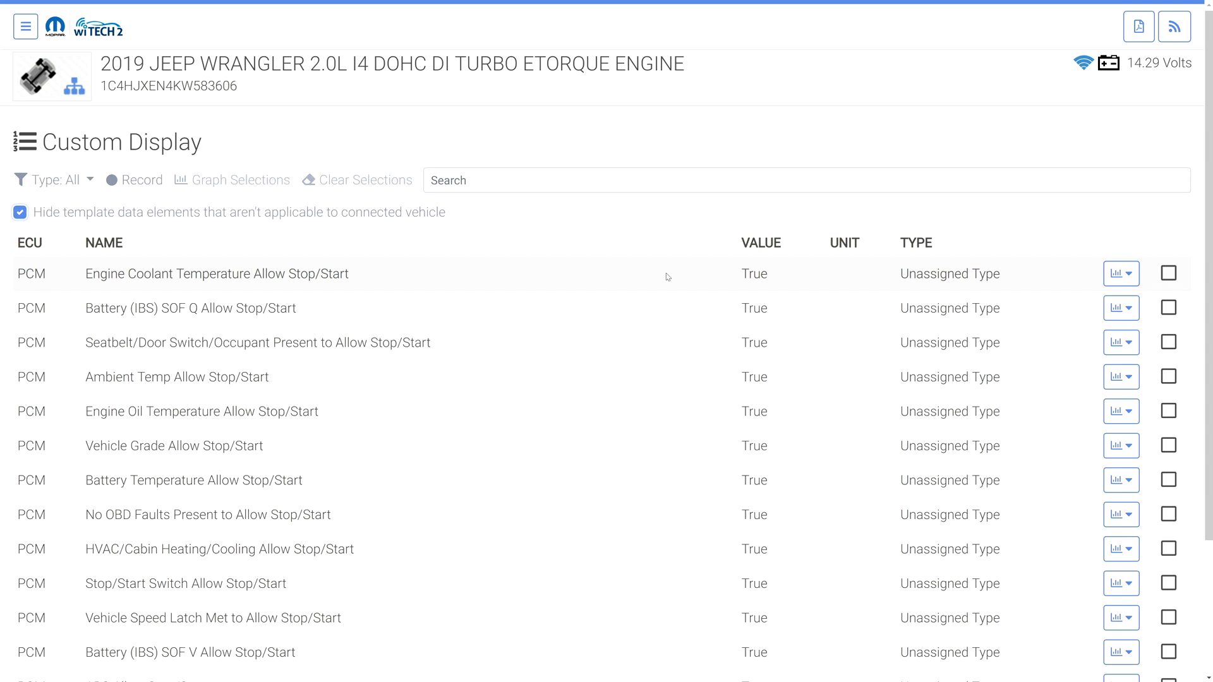
scroll(668, 277, "down", 2)
scroll(667, 277, "down", 1)
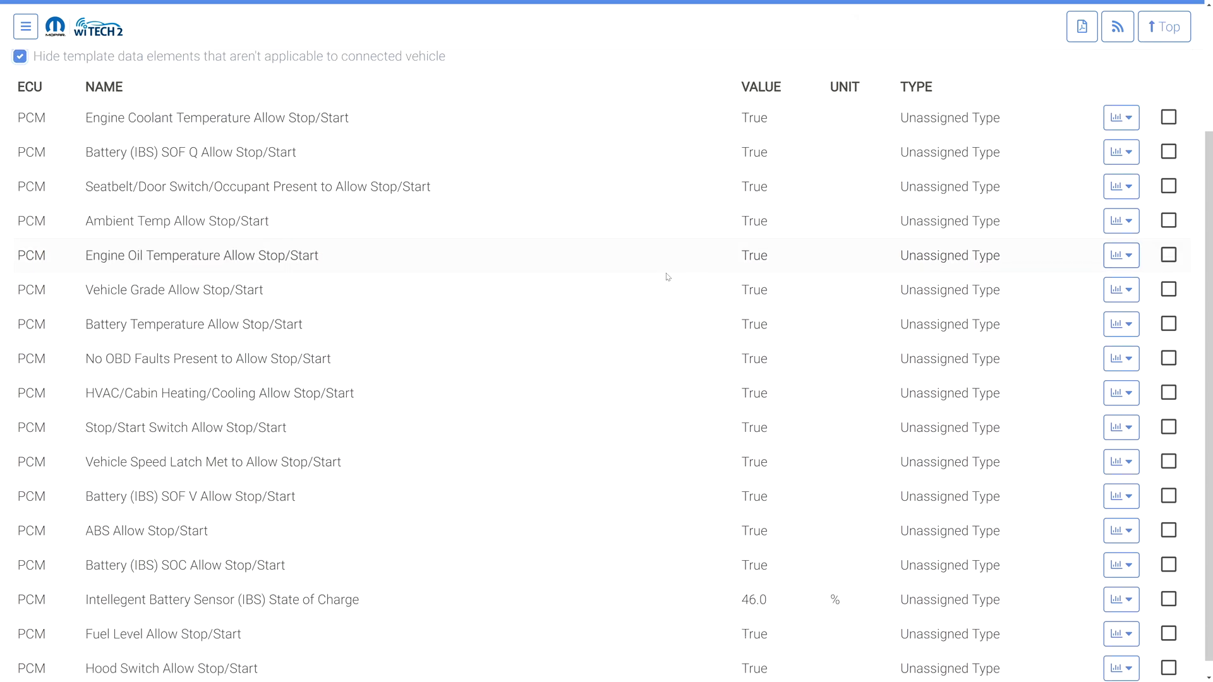